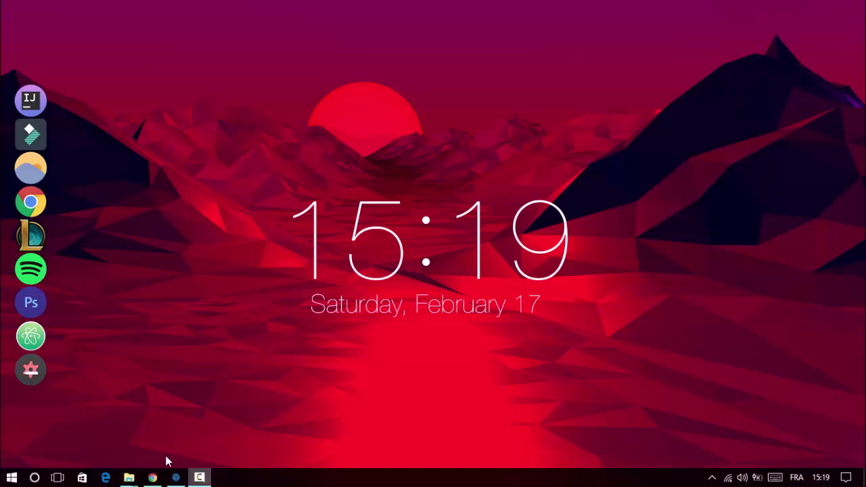
Step: Copy the NXcrypt repository's HTTPS clone URL from GitHub's Clone or download box
click(154, 479)
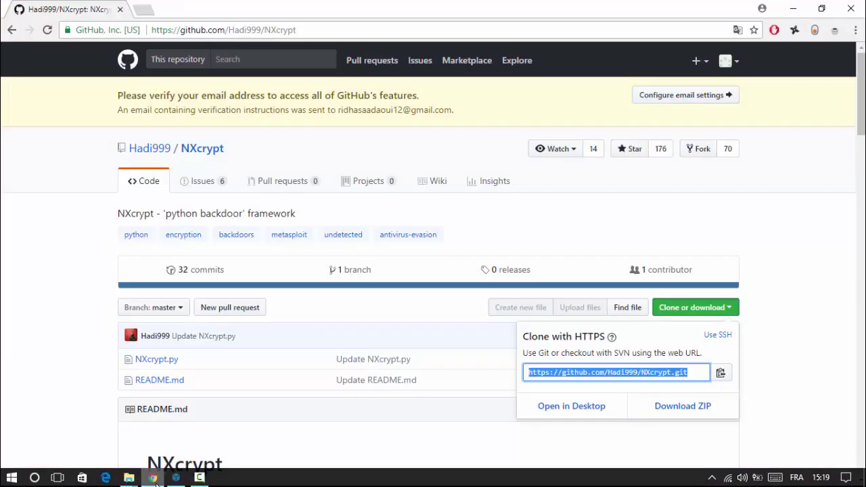
click(609, 371)
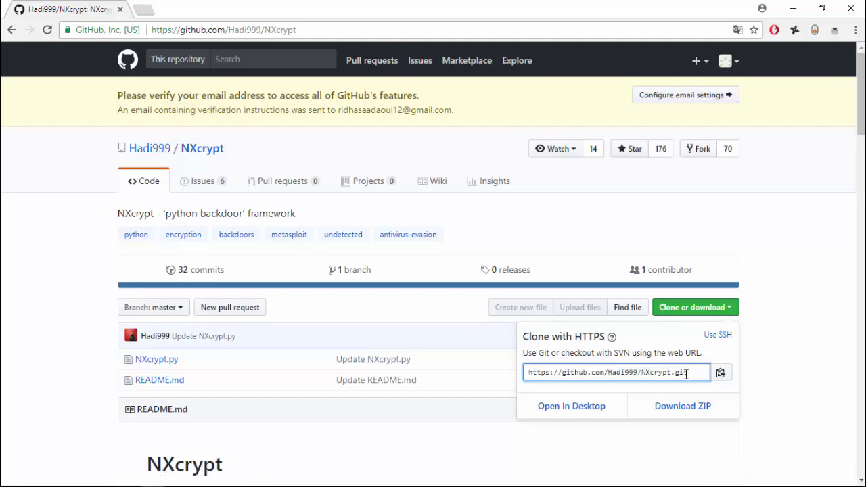
drag(686, 373, 518, 371)
right_click(553, 367)
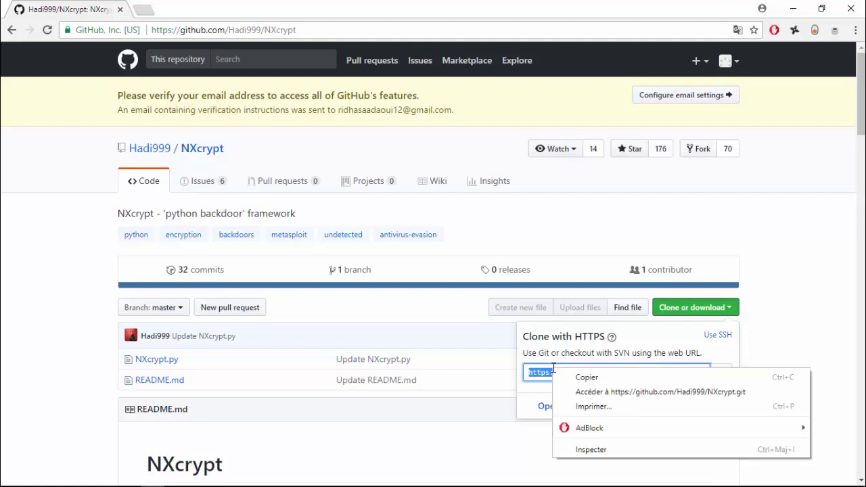
click(572, 377)
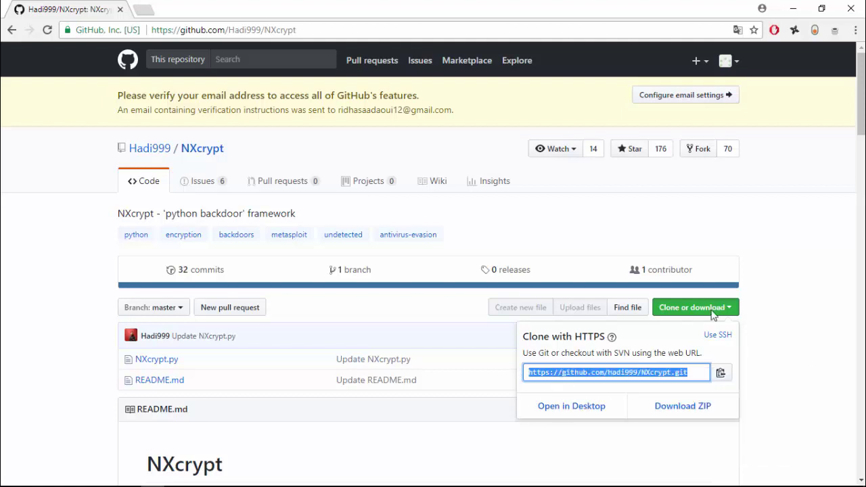
click(811, 55)
Step: Clone the NXcrypt repository onto the Desktop with git clone in PentestBox
click(797, 8)
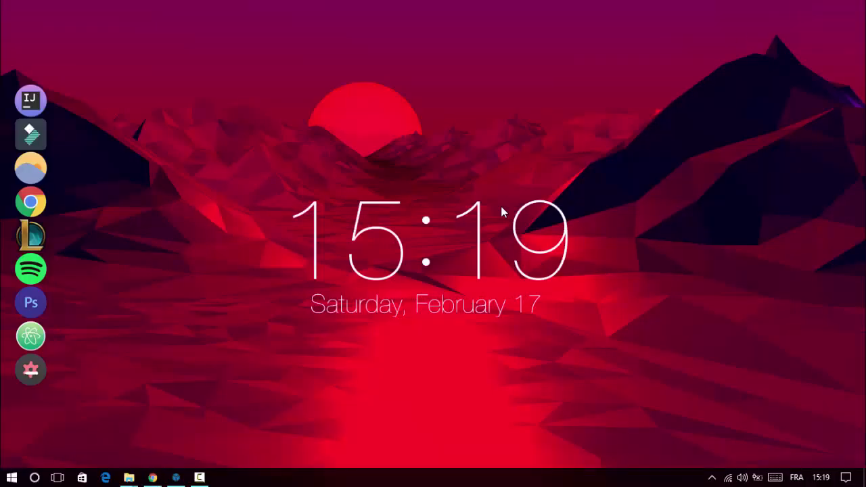
key(ctrl+grave)
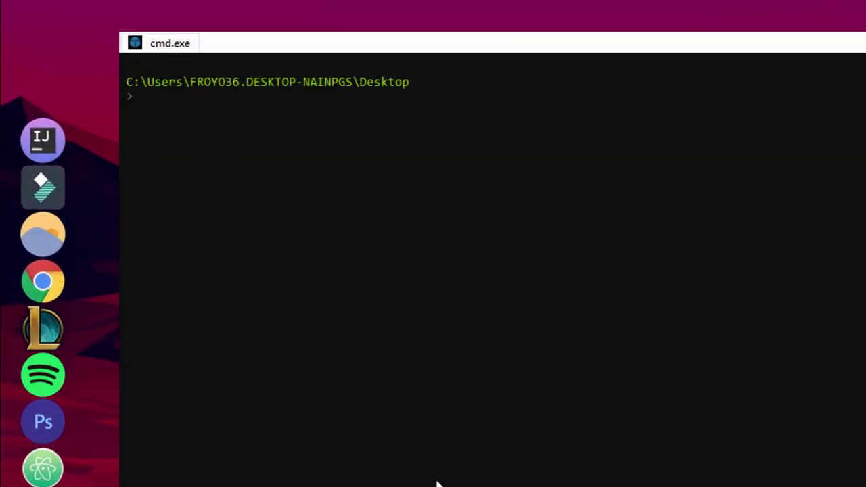
text(git clo)
text(ne https://github.com/Hadi999/NXcrypt.git)
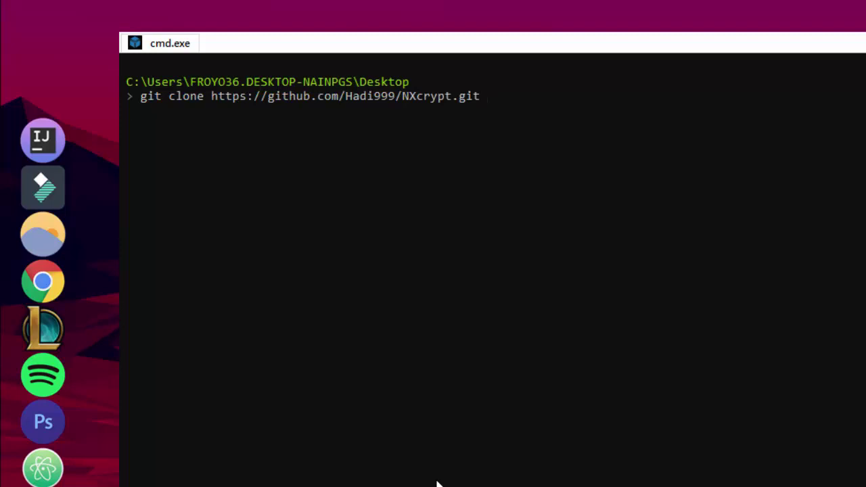
key(Return)
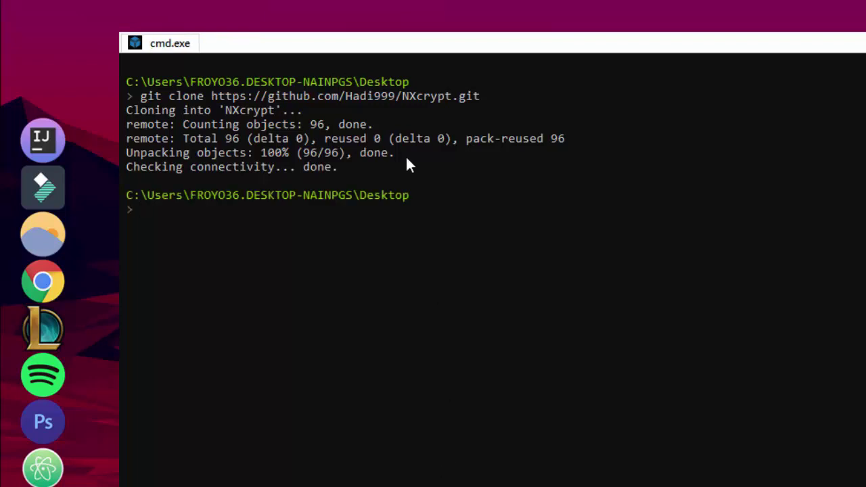
Step: Enter the cloned NXcrypt folder and list its files
drag(402, 96, 452, 96)
key(ctrl+c)
text(cd)
key(ctrl+v)
key(Return)
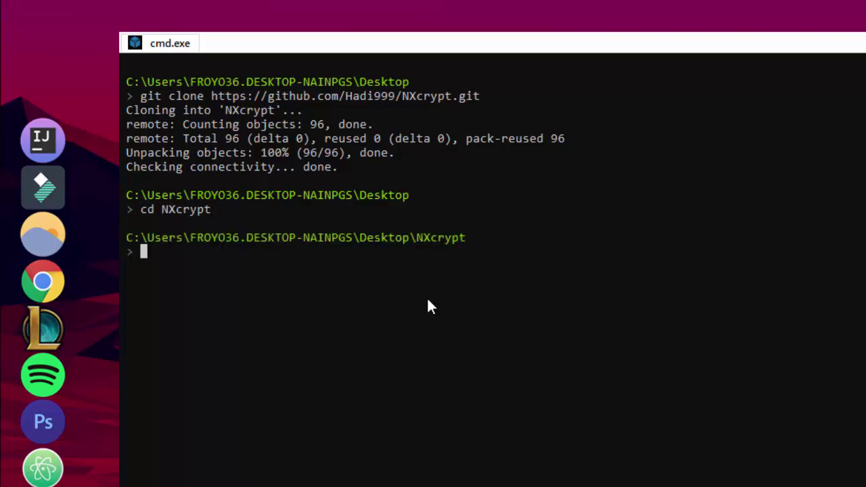
text(ls)
key(Return)
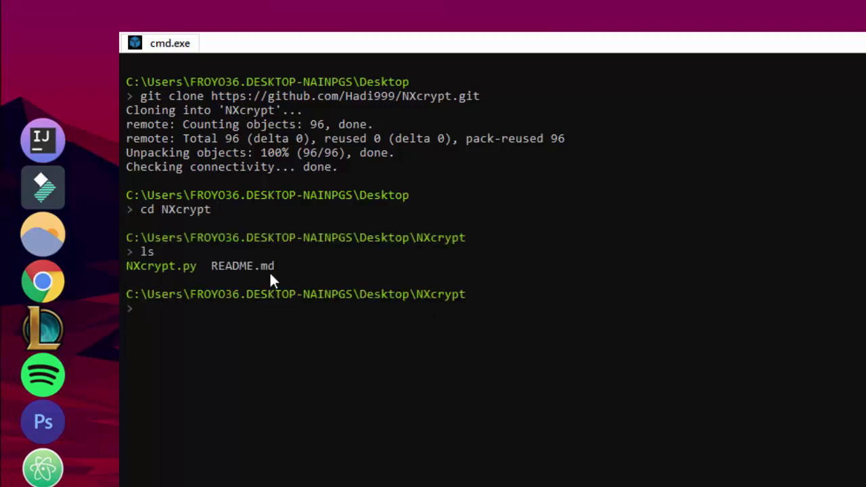
Step: Run python NXcrypt.py -h to show its help, then return to Desktop and clear the console
drag(197, 267, 126, 266)
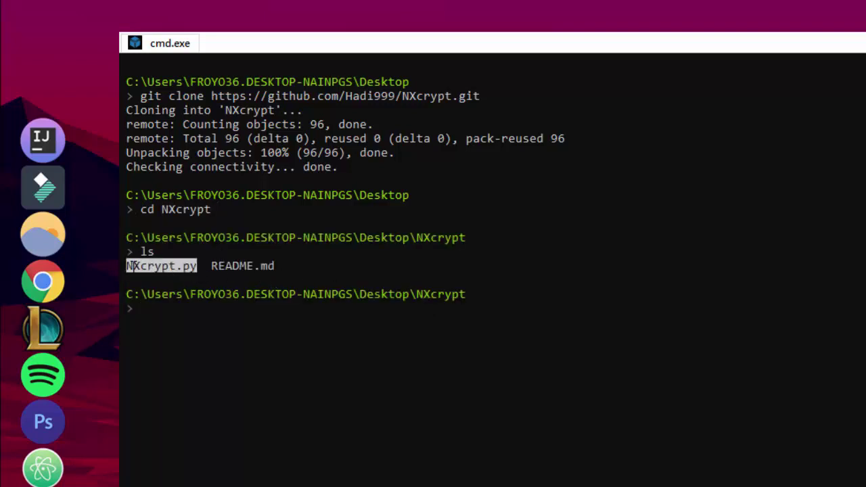
key(ctrl+c)
text(pyth)
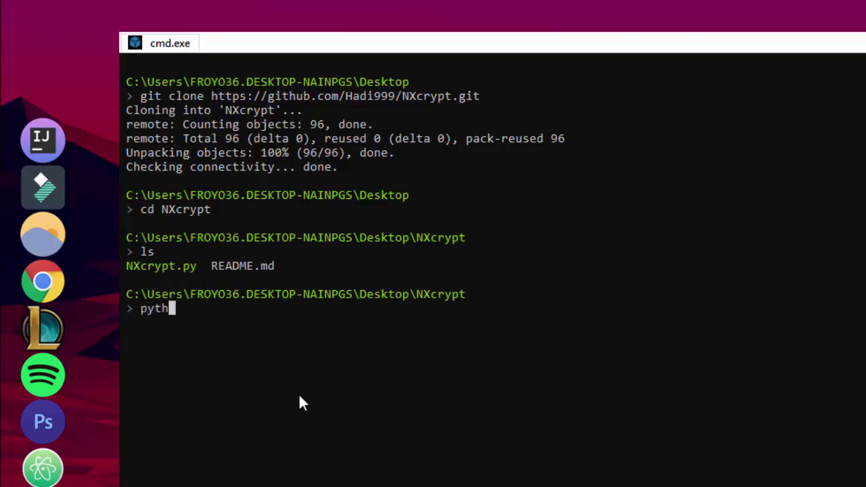
text(on)
key(ctrl+v)
text(-h)
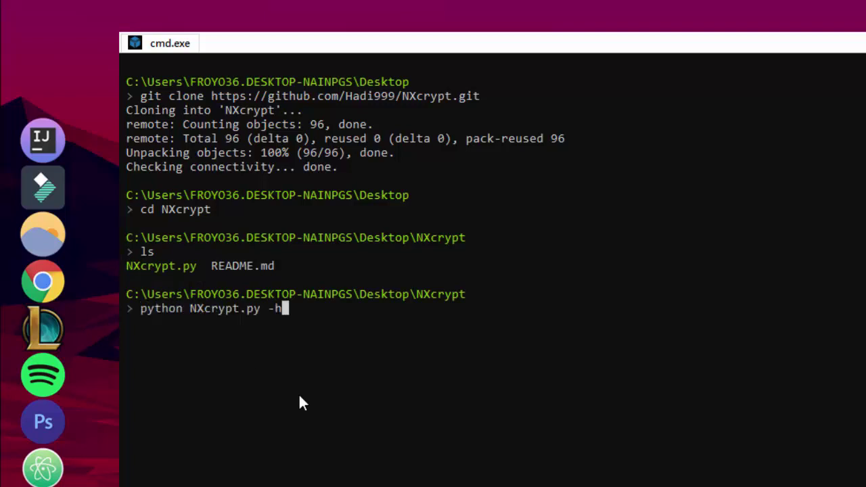
key(Return)
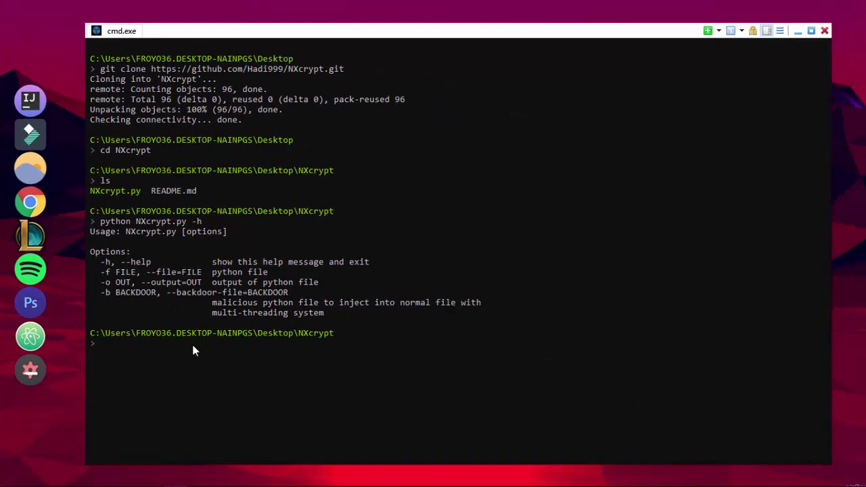
text(c)
text(d..)
key(Return)
key(ctrl+l)
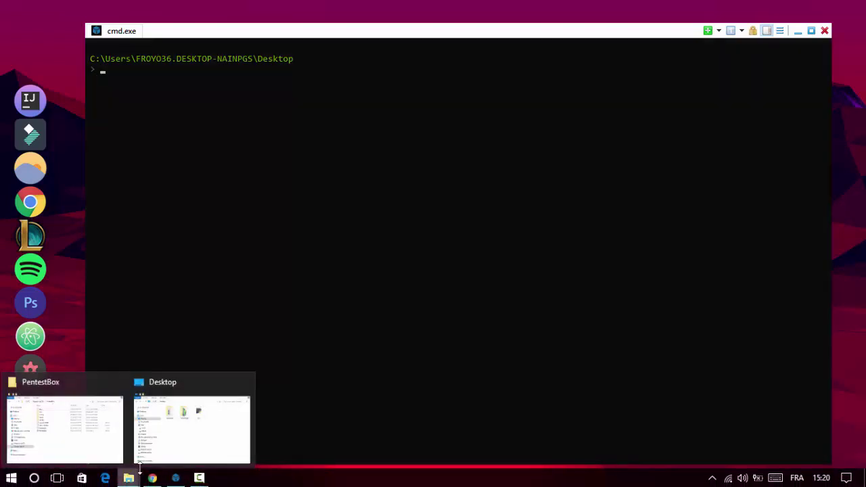
Step: Move the NXcrypt folder from the Desktop into D:\PentestBox\bin\customtools
click(181, 434)
click(410, 194)
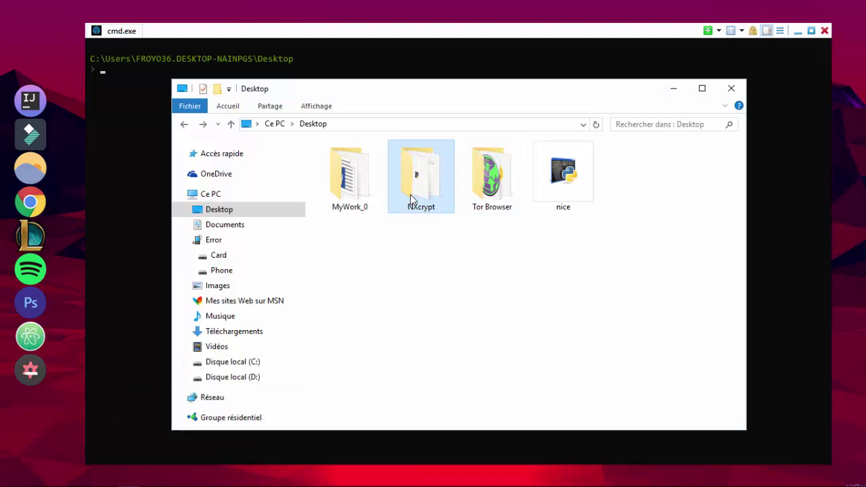
key(ctrl+x)
click(129, 478)
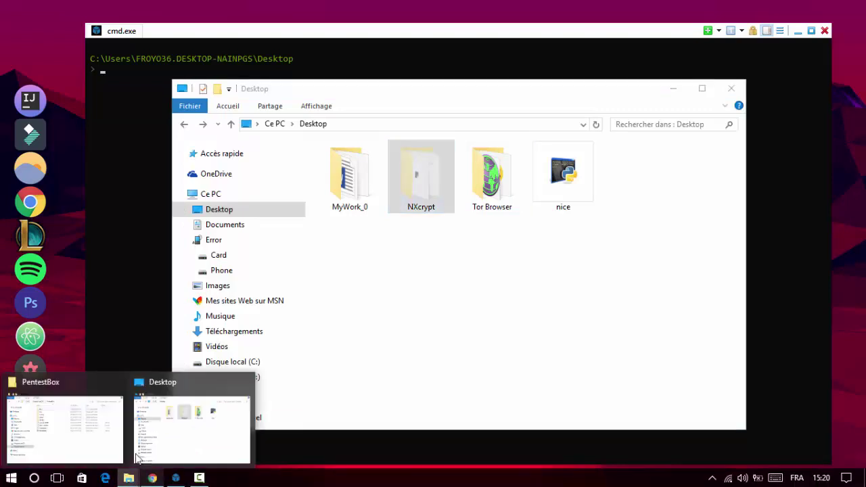
click(95, 431)
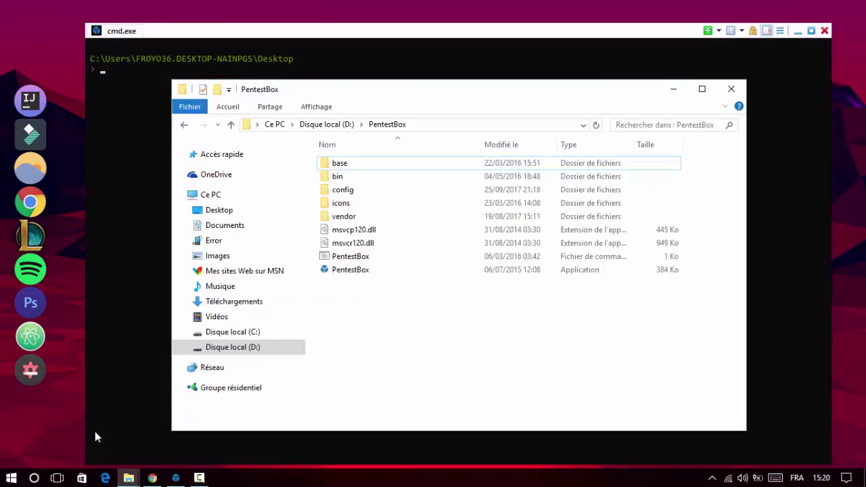
double_click(341, 176)
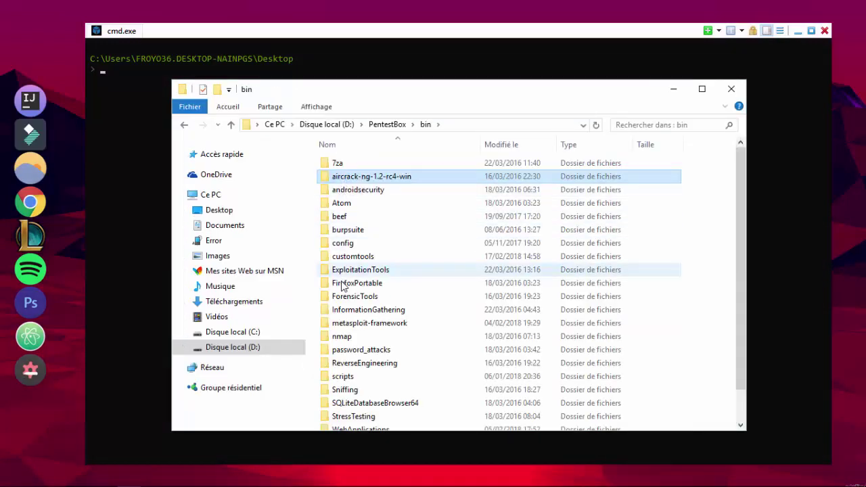
double_click(393, 254)
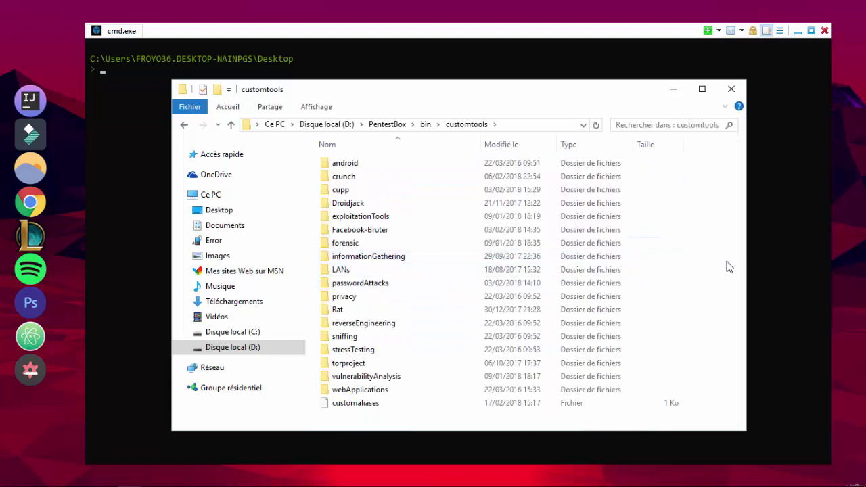
key(ctrl+v)
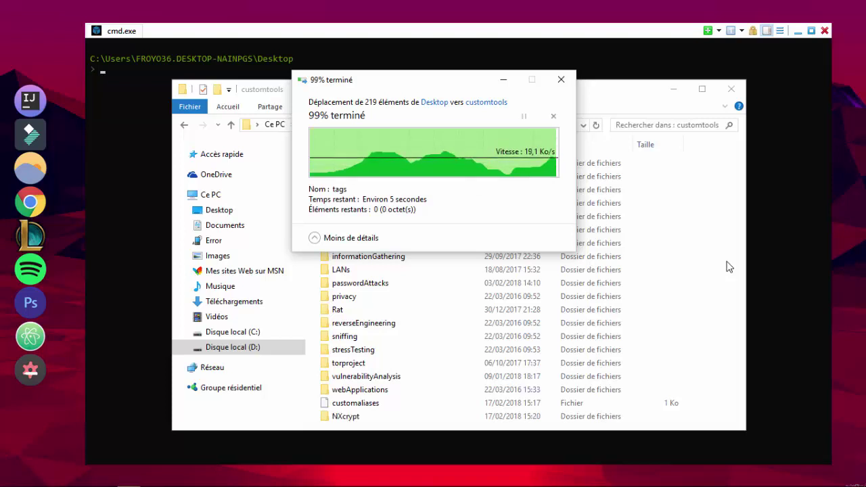
Step: Copy the NXcrypt.py file name from inside the NXcrypt folder, leaving it unchanged
double_click(371, 418)
click(353, 177)
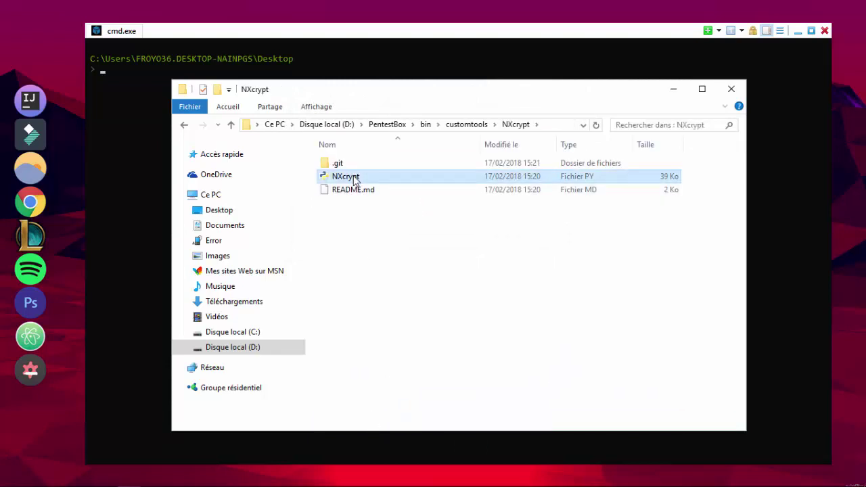
right_click(354, 180)
click(362, 424)
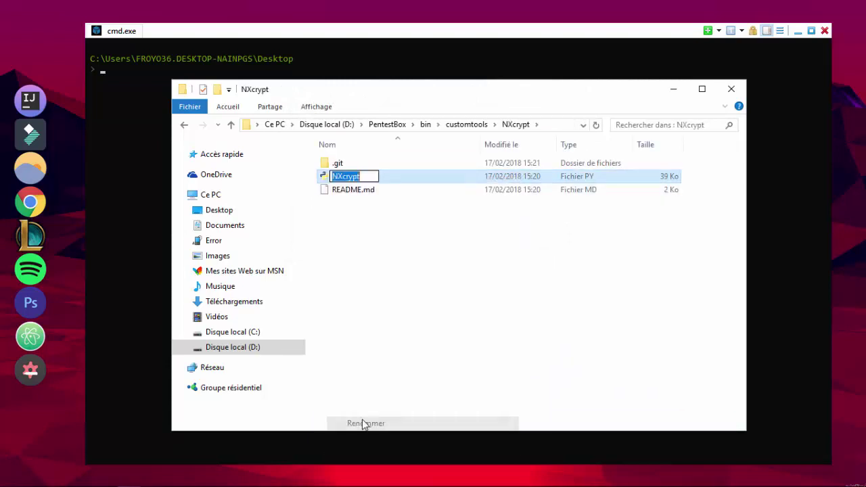
key(shift+F10)
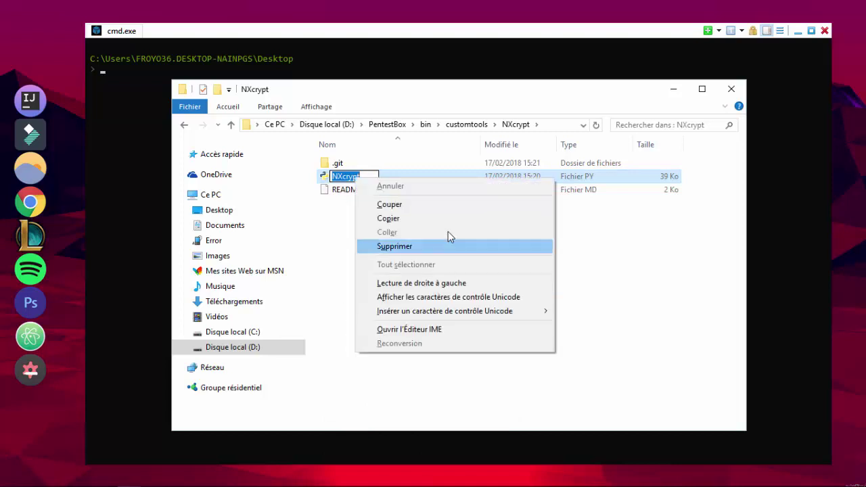
click(423, 218)
click(405, 245)
Step: Back in customtools, bring up the context menu for the customaliases file
click(184, 124)
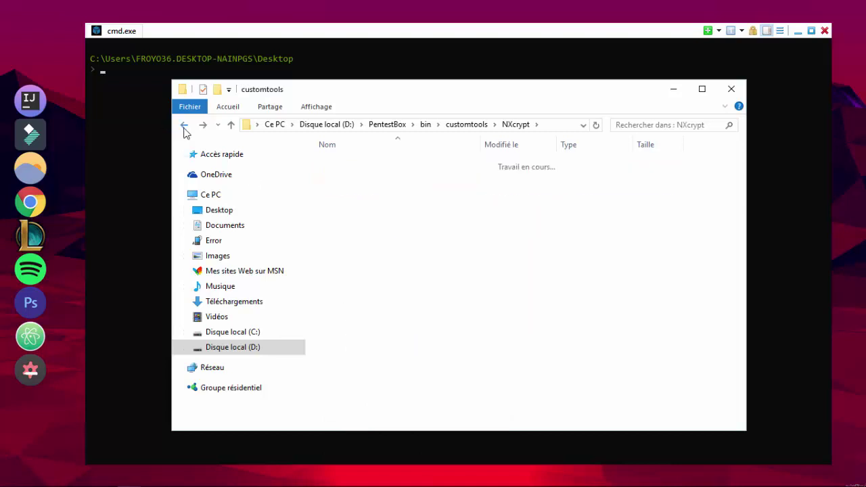
click(359, 419)
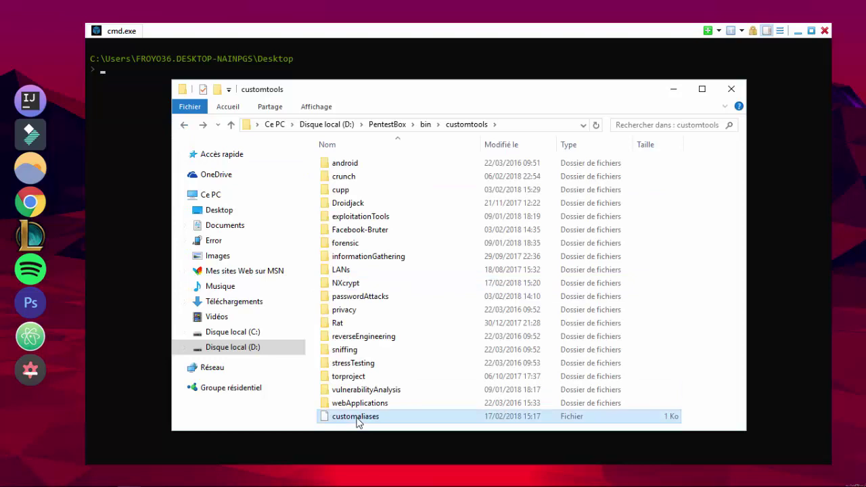
right_click(359, 422)
Step: Open customaliases in Notepad++ and replace yourtool, FLODERNAME and TOOL on line 13 with NXcrypt
click(378, 192)
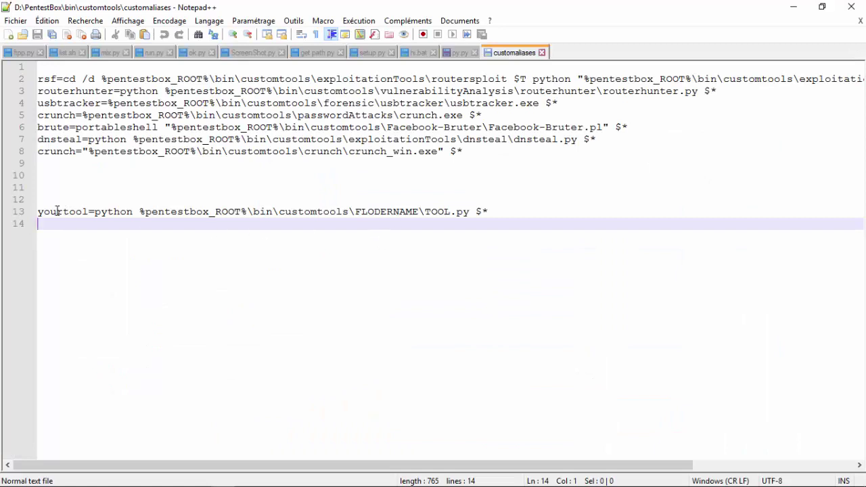
double_click(57, 211)
text(NXcrypt)
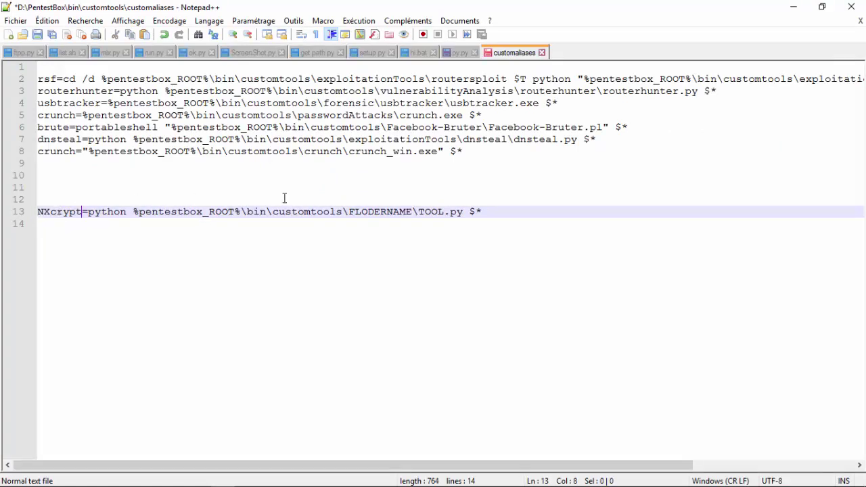
double_click(366, 211)
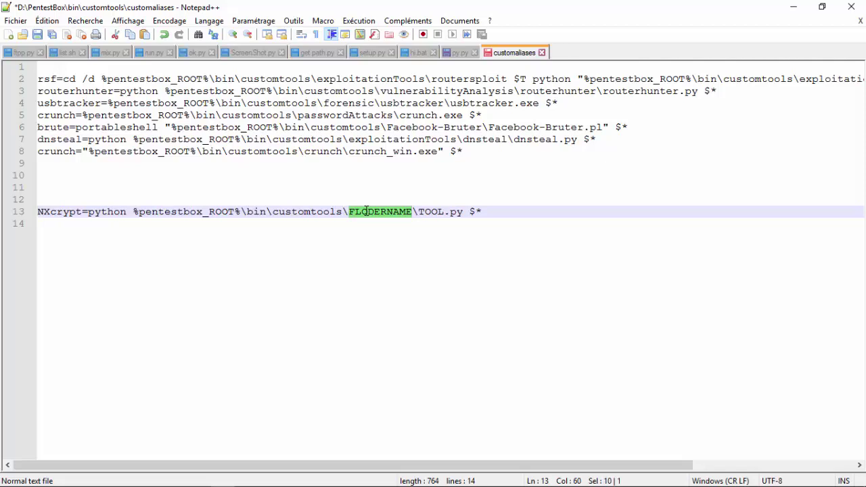
text(NXcrypt)
double_click(407, 211)
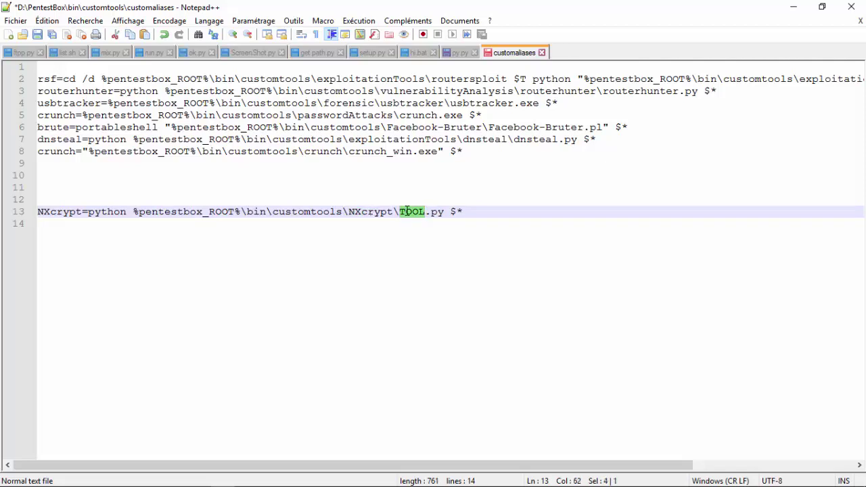
text(NXcrypt)
Step: Resize and reposition the Notepad++ window, then save customaliases
drag(483, 8, 651, 91)
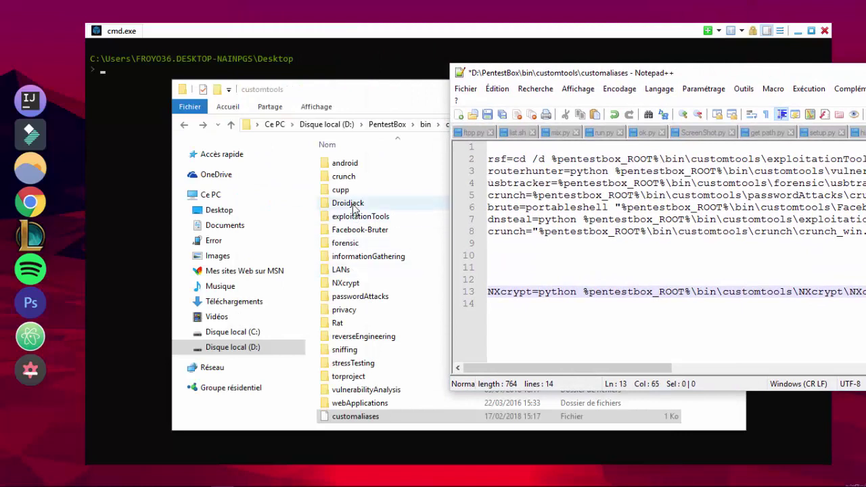
click(347, 283)
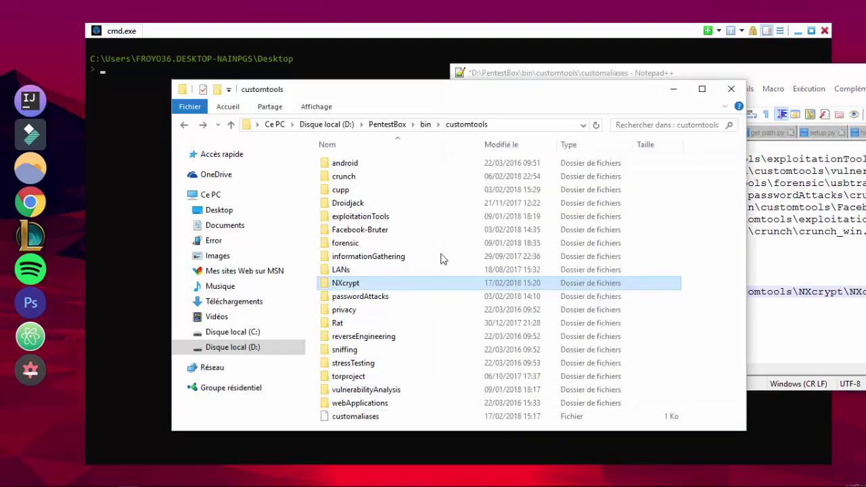
click(781, 68)
drag(782, 68, 782, 109)
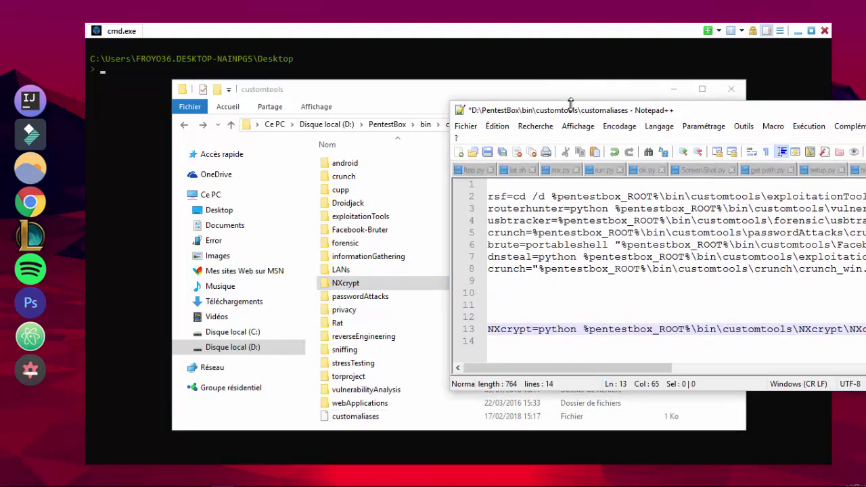
drag(590, 118, 360, 124)
click(257, 160)
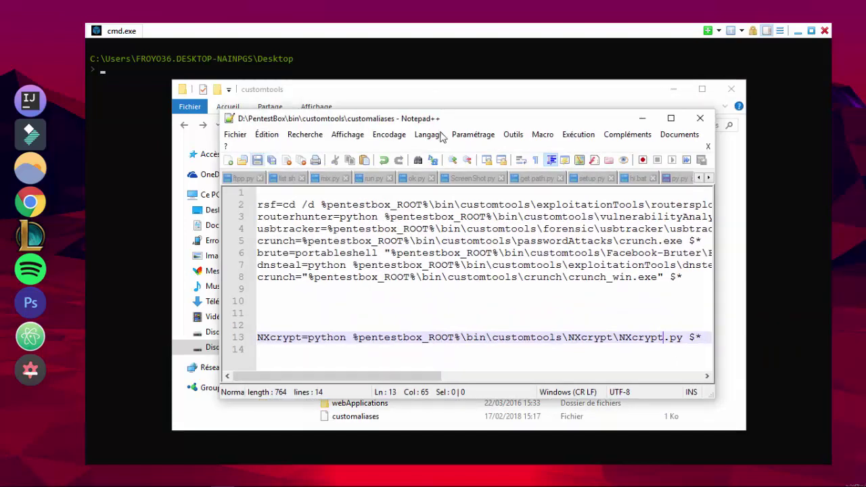
Step: Start a new ConEmu console and run NXcrypt -h to display its usage and options
click(643, 119)
click(673, 89)
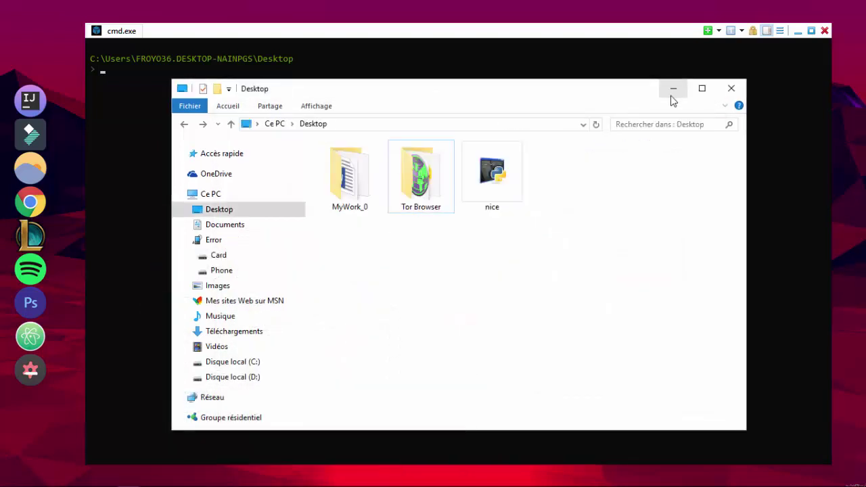
right_click(347, 29)
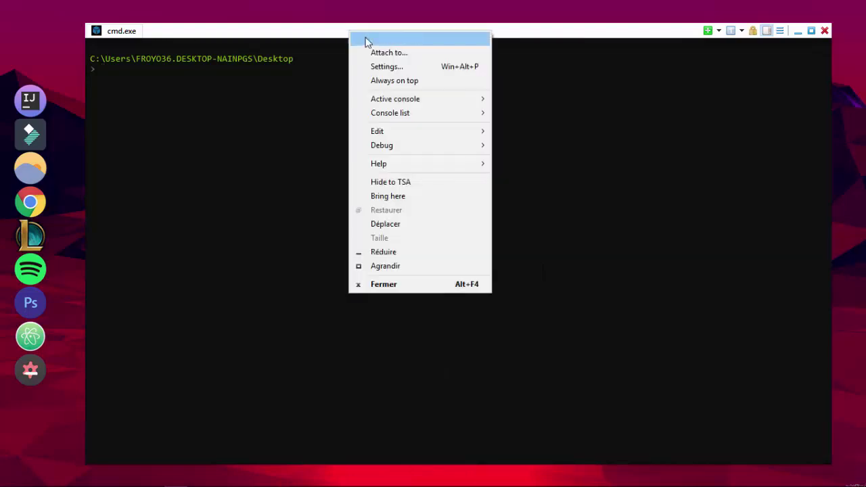
click(369, 39)
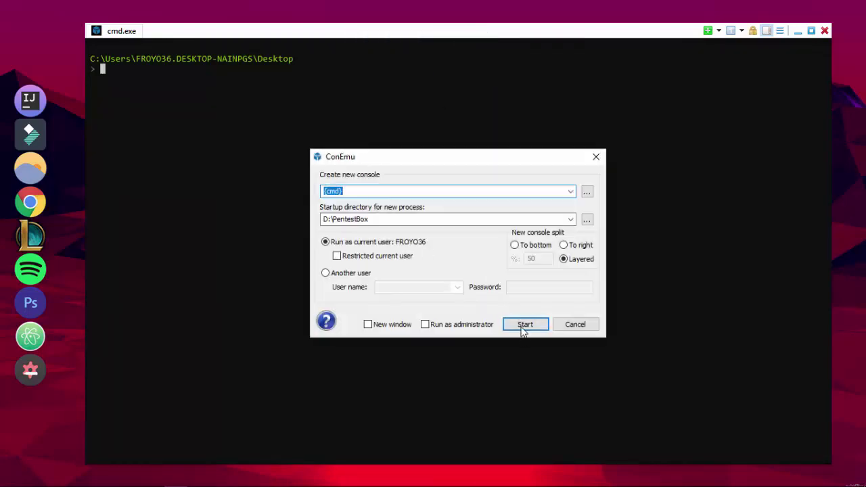
click(521, 324)
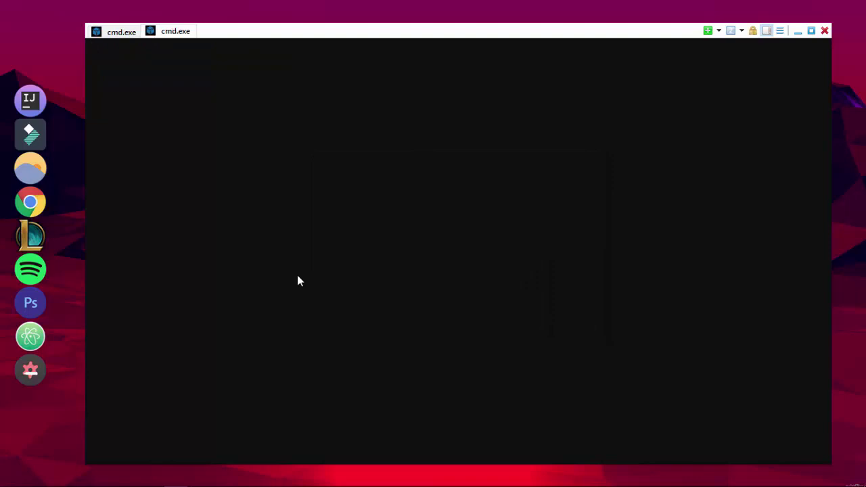
text(NXcrypt)
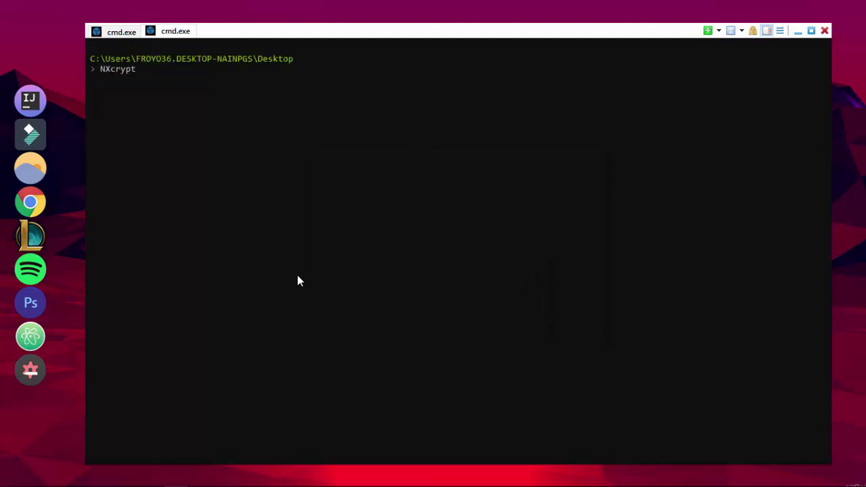
text( -h)
key(Return)
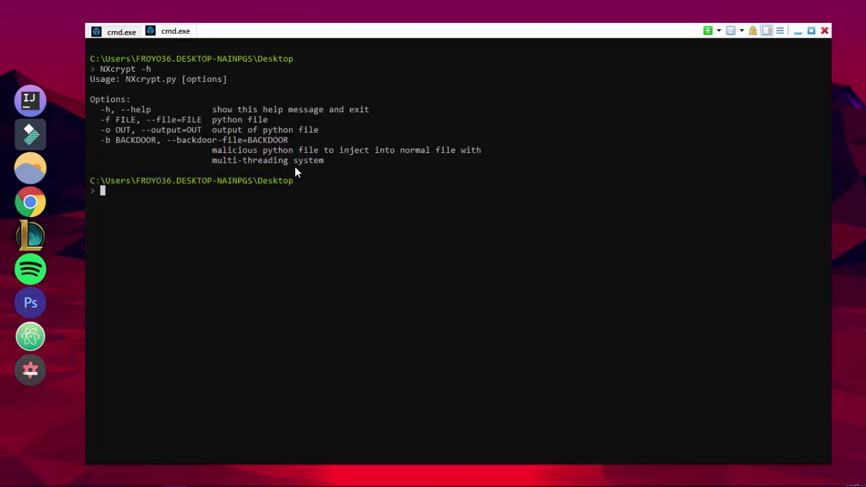
click(798, 32)
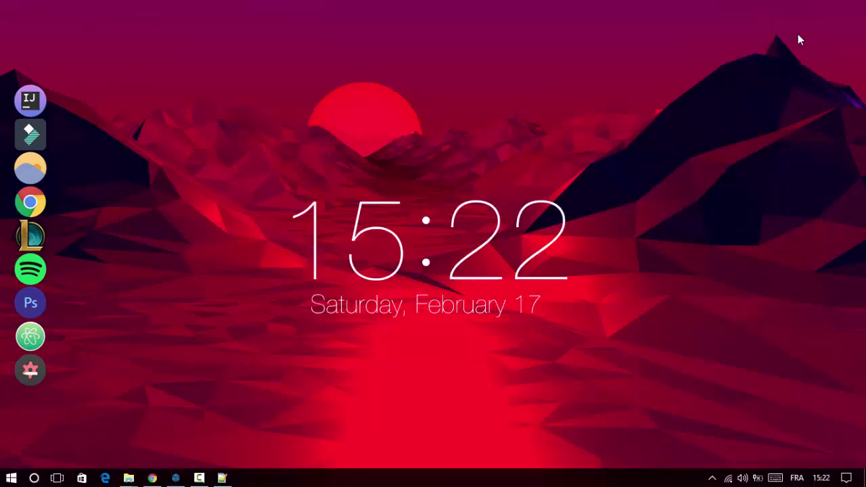